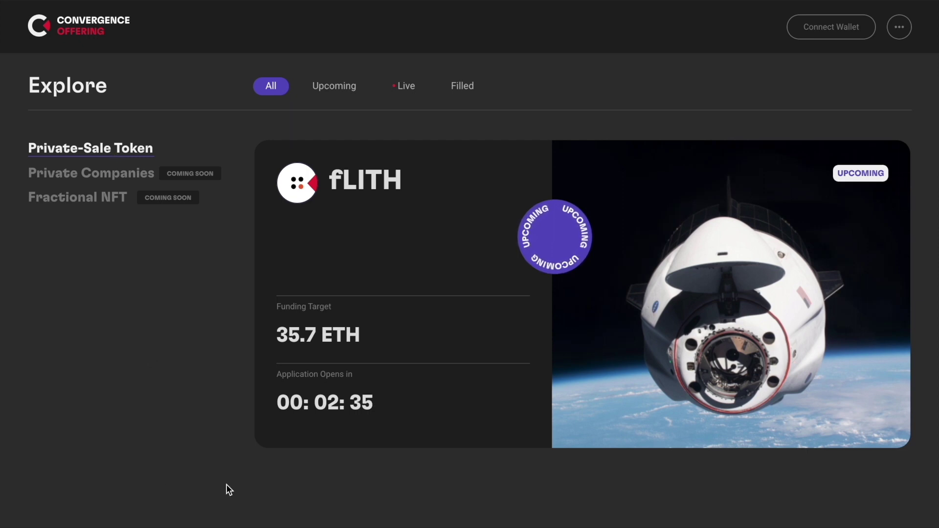
Connect the MetaMask account to CONV-O and approve the connection
{"action": "mouse_move", "coordinate": [419, 392]}
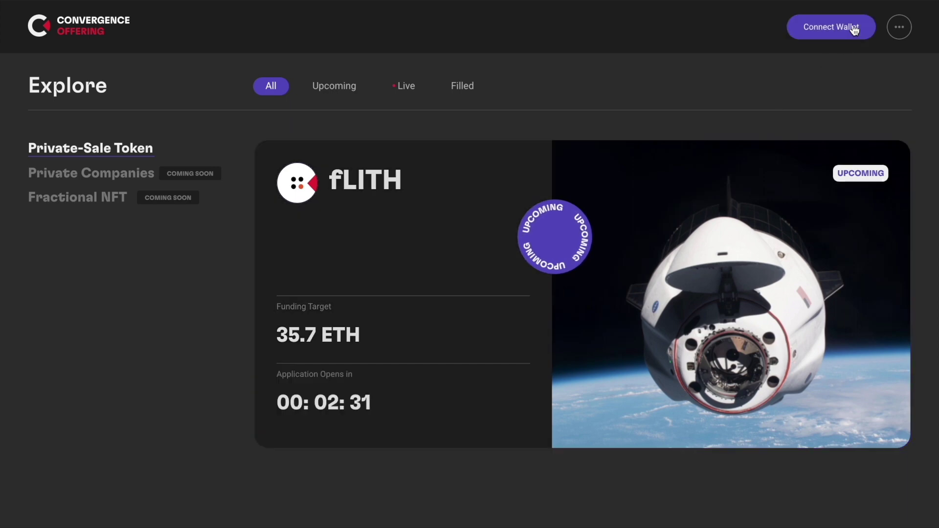
{"action": "left_click", "coordinate": [838, 28]}
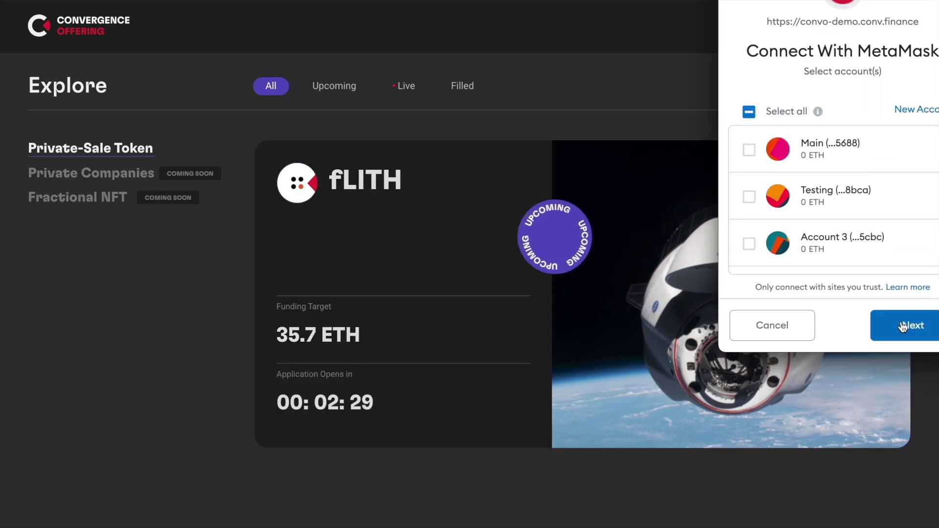
{"action": "left_click", "coordinate": [903, 326]}
{"action": "left_click", "coordinate": [903, 327]}
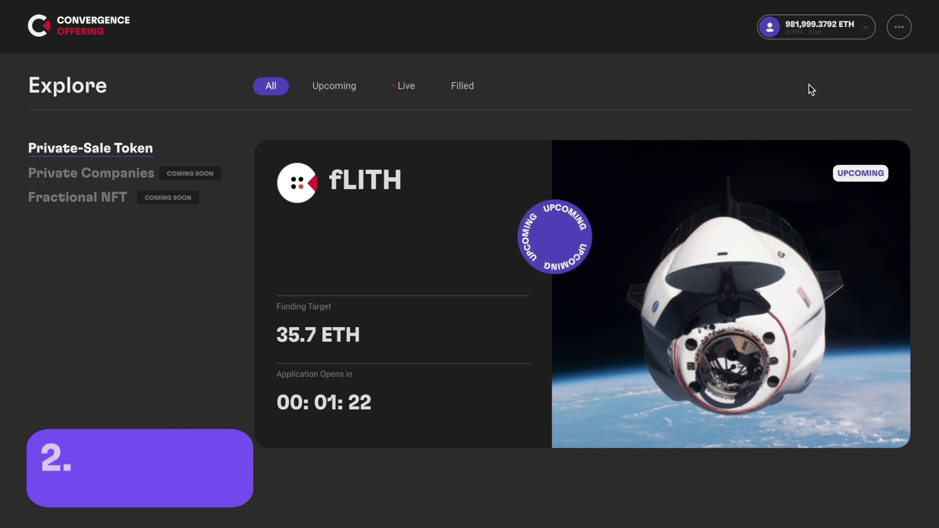
{"action": "mouse_move", "coordinate": [500, 289]}
{"action": "left_click", "coordinate": [457, 391]}
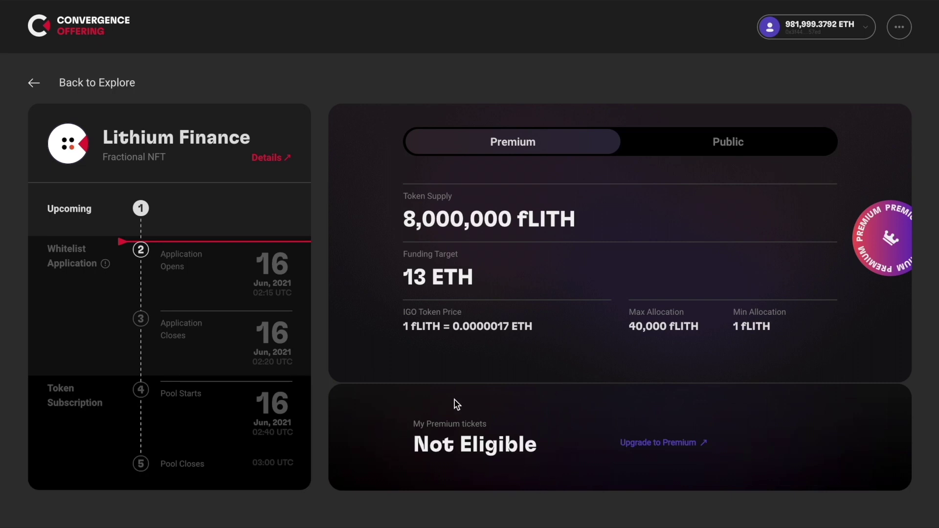
{"action": "left_click", "coordinate": [725, 140]}
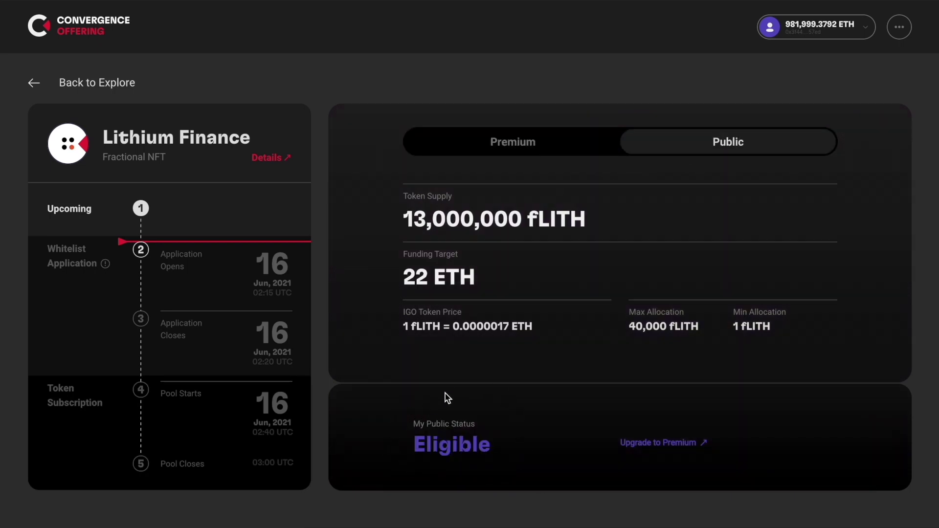
{"action": "left_click", "coordinate": [671, 444]}
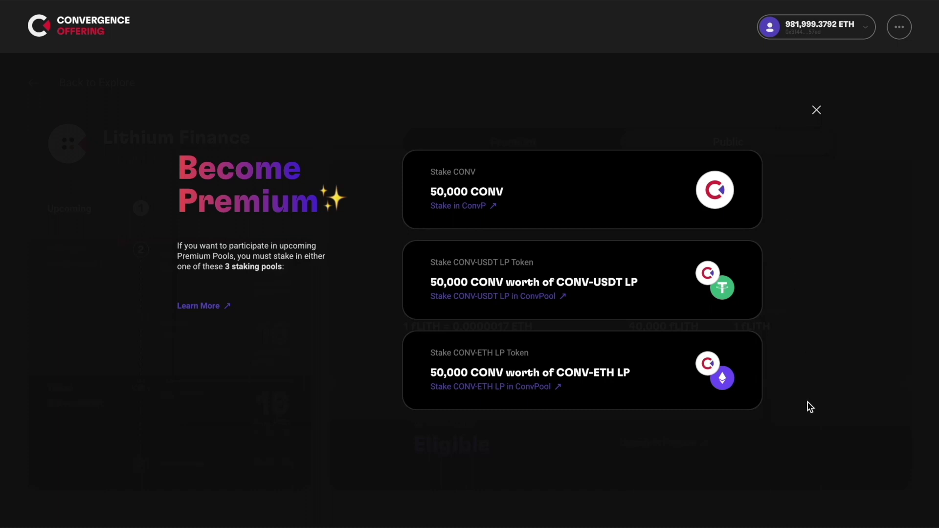
{"action": "left_click", "coordinate": [817, 111]}
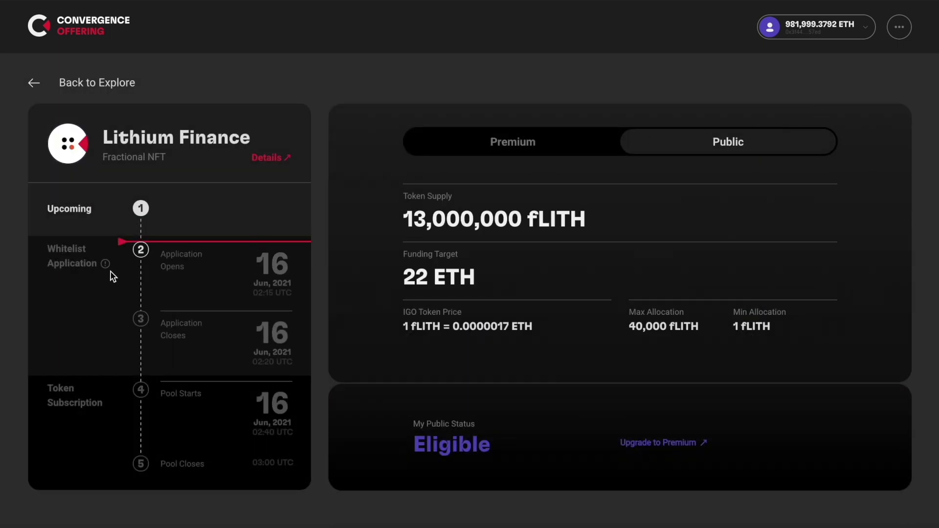
{"action": "mouse_move", "coordinate": [106, 265]}
{"action": "left_click", "coordinate": [273, 157]}
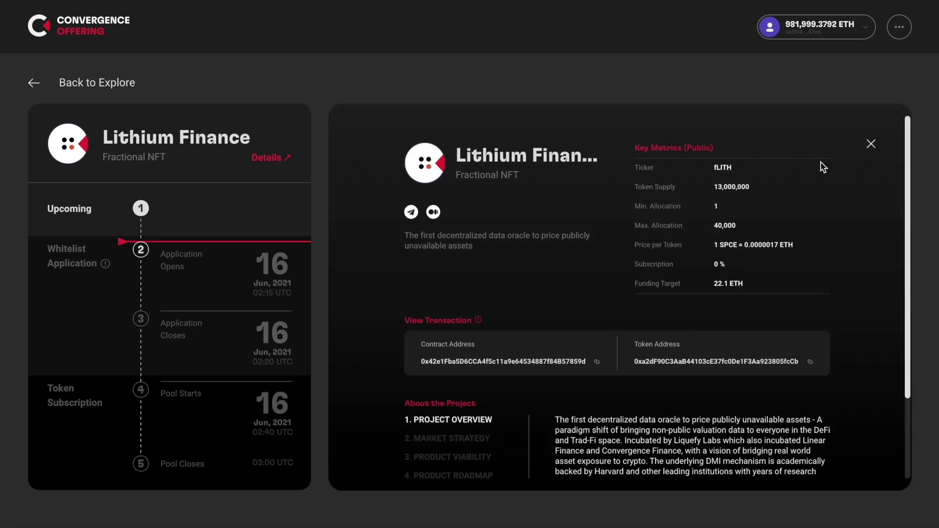
{"action": "scroll", "coordinate": [821, 163], "scroll_direction": "down", "scroll_amount": 3}
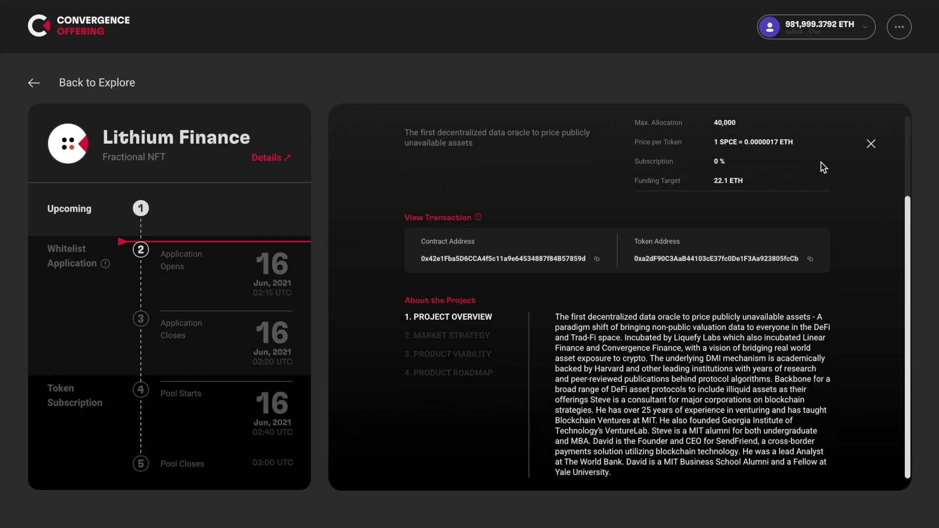
{"action": "scroll", "coordinate": [821, 162], "scroll_direction": "up", "scroll_amount": 4}
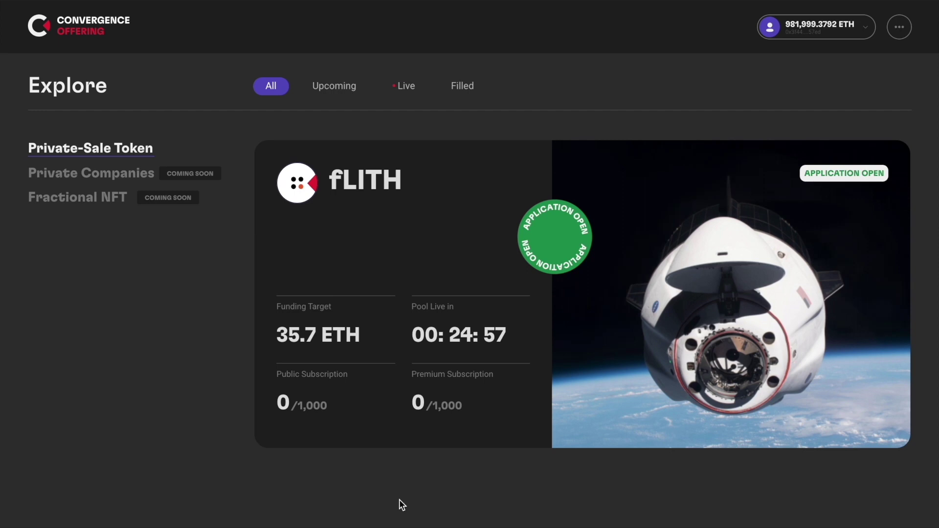
Open the fLITH public whitelist application form and enter a contact e-mail address
{"action": "mouse_move", "coordinate": [501, 424]}
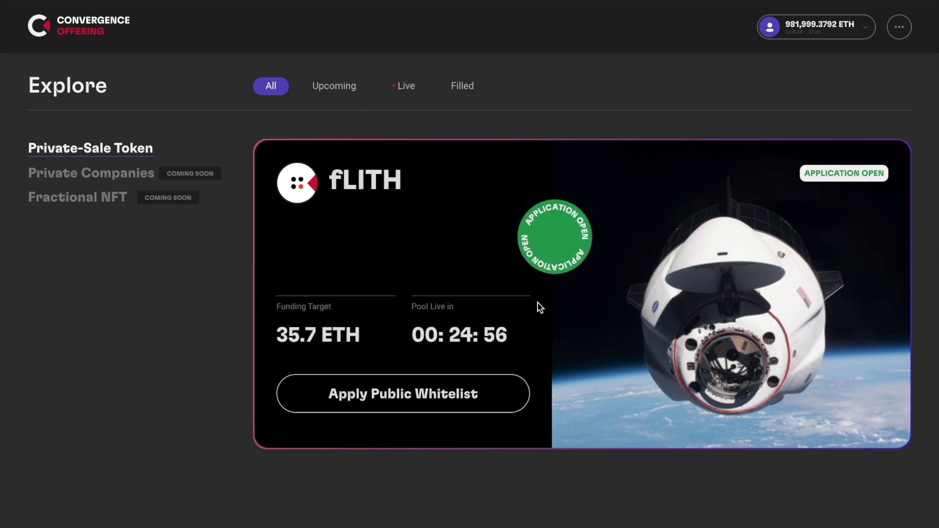
{"action": "left_click", "coordinate": [492, 401]}
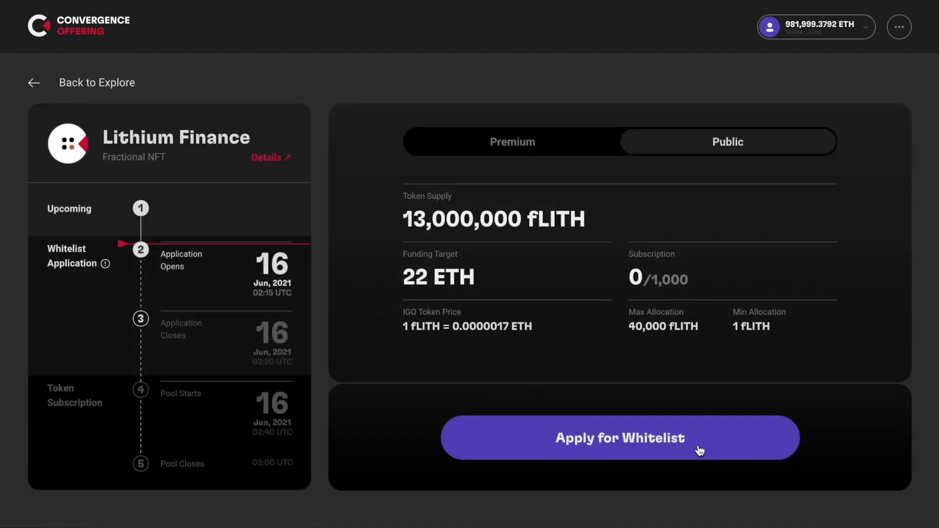
{"action": "left_click", "coordinate": [700, 451]}
{"action": "left_click", "coordinate": [614, 292]}
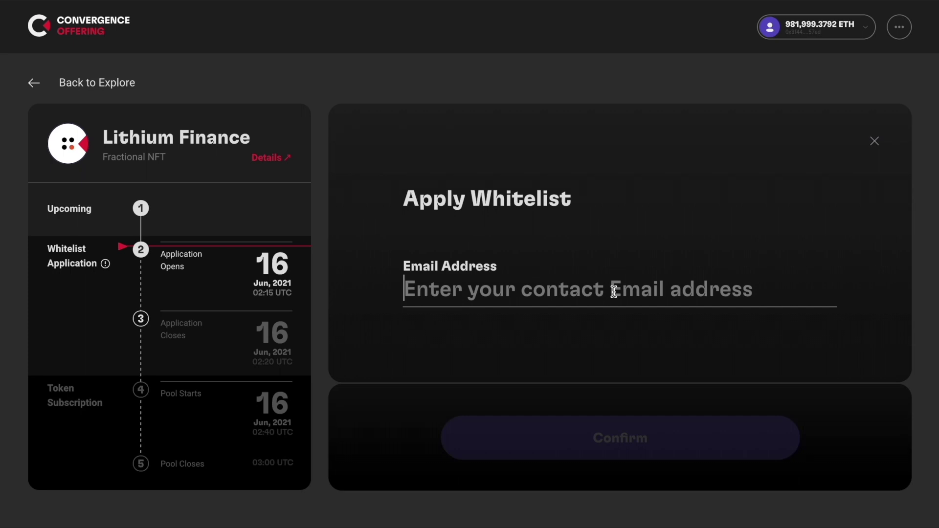
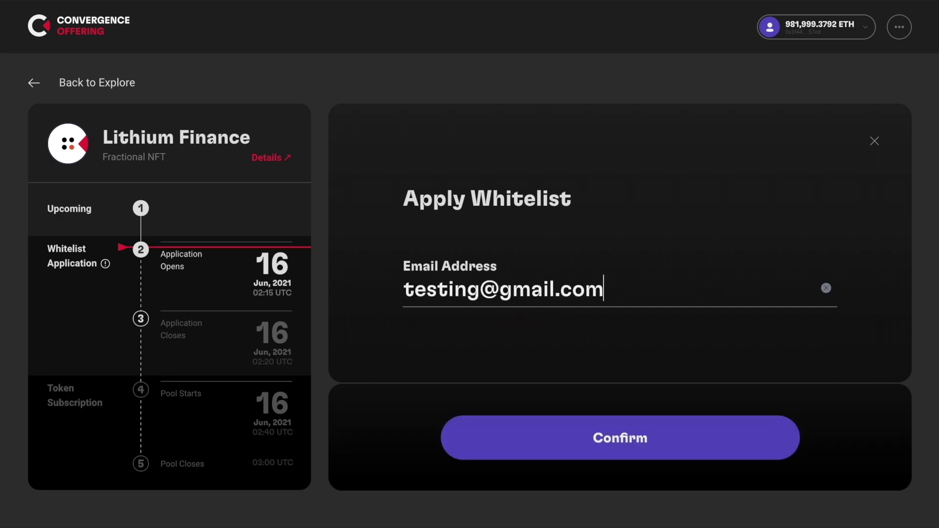
Submit the whitelist application, sign the e-mail confirmation in MetaMask, and view the live fLITH pool
{"action": "left_click", "coordinate": [607, 430]}
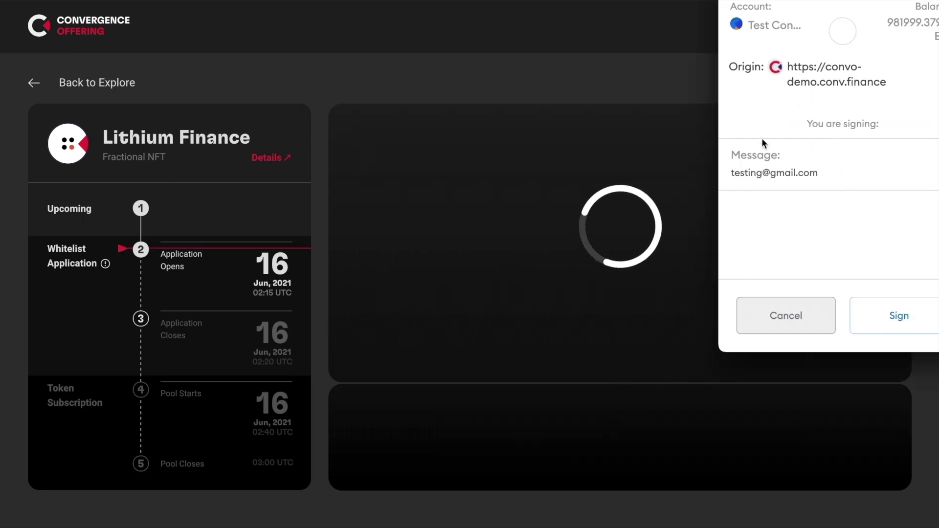
{"action": "left_click", "coordinate": [892, 316]}
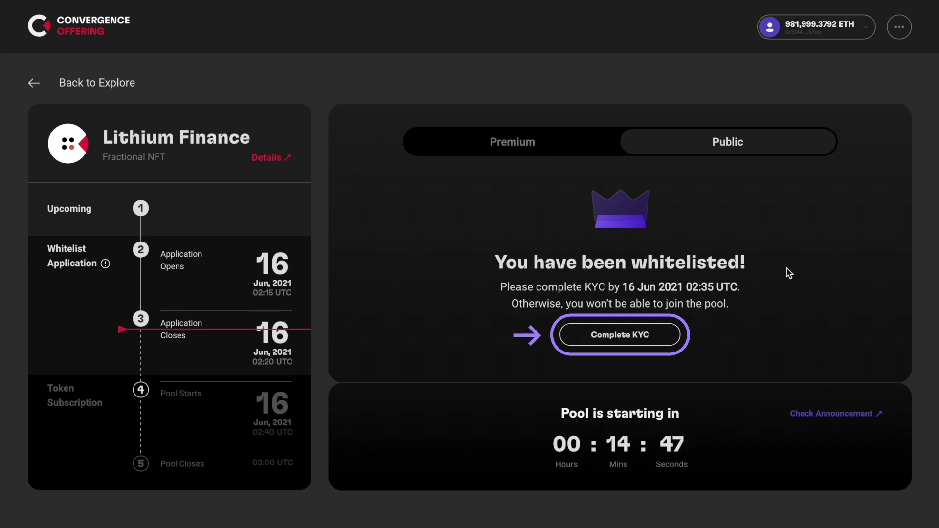
{"action": "left_click", "coordinate": [544, 144]}
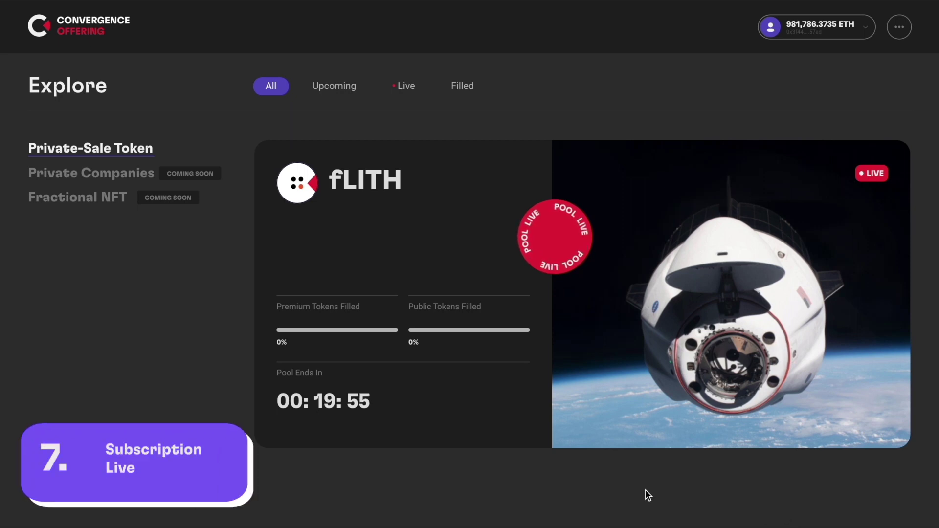
Open the fLITH public pool and fill in the 40,000 fLITH maximum allocation
{"action": "mouse_move", "coordinate": [345, 427]}
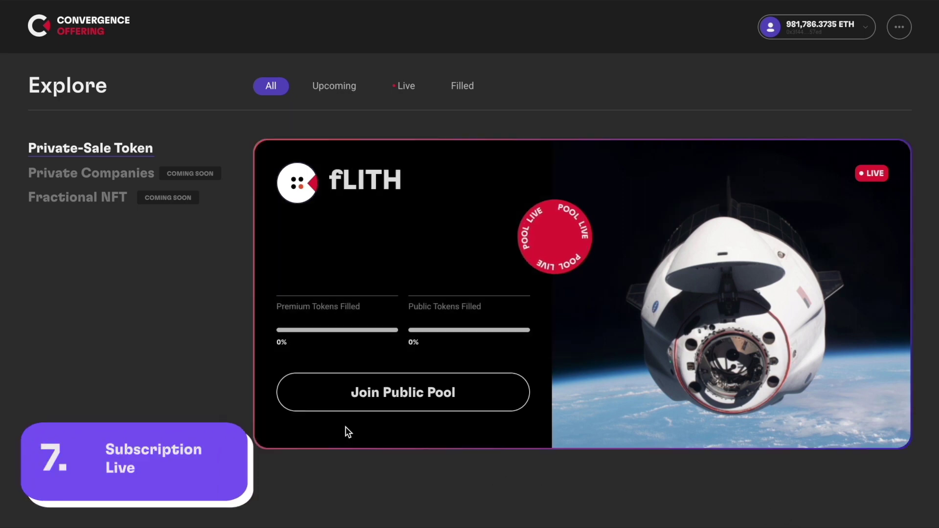
{"action": "left_click", "coordinate": [433, 387]}
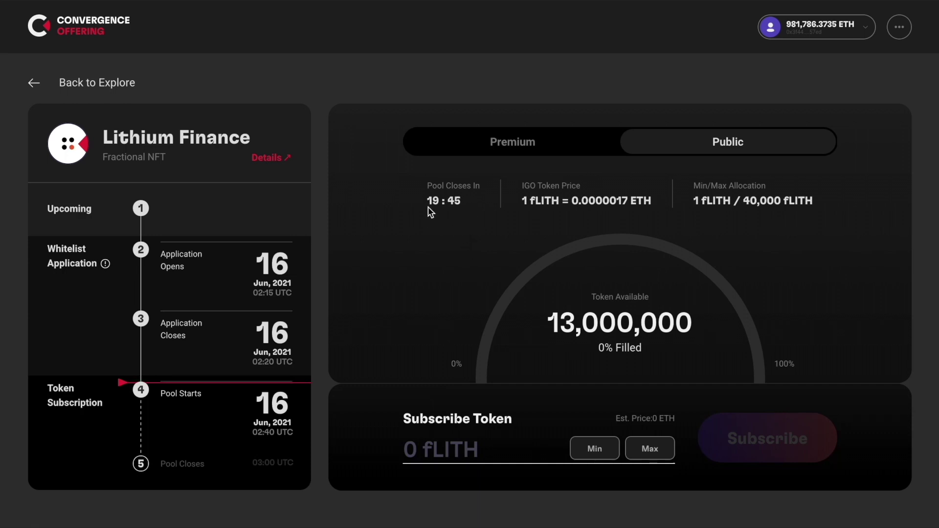
{"action": "left_click_drag", "start_coordinate": [520, 201], "coordinate": [591, 218]}
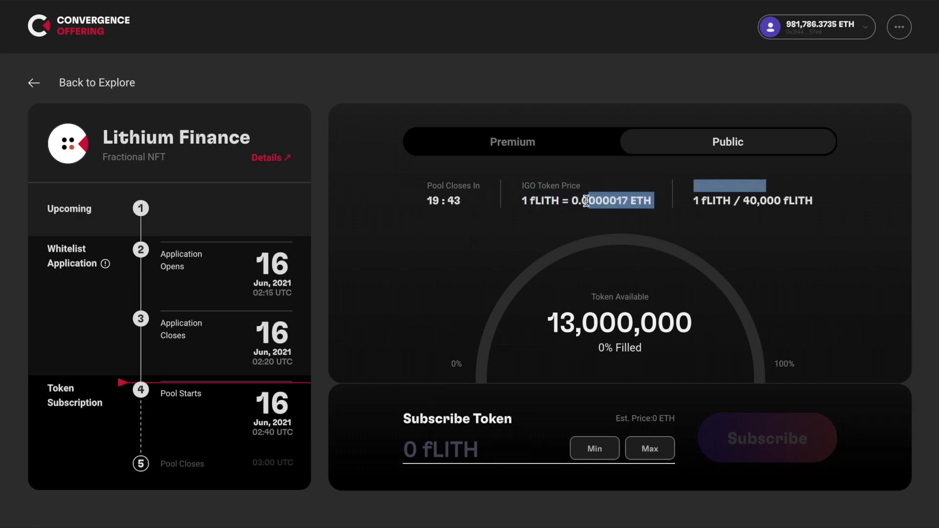
{"action": "left_click", "coordinate": [597, 220]}
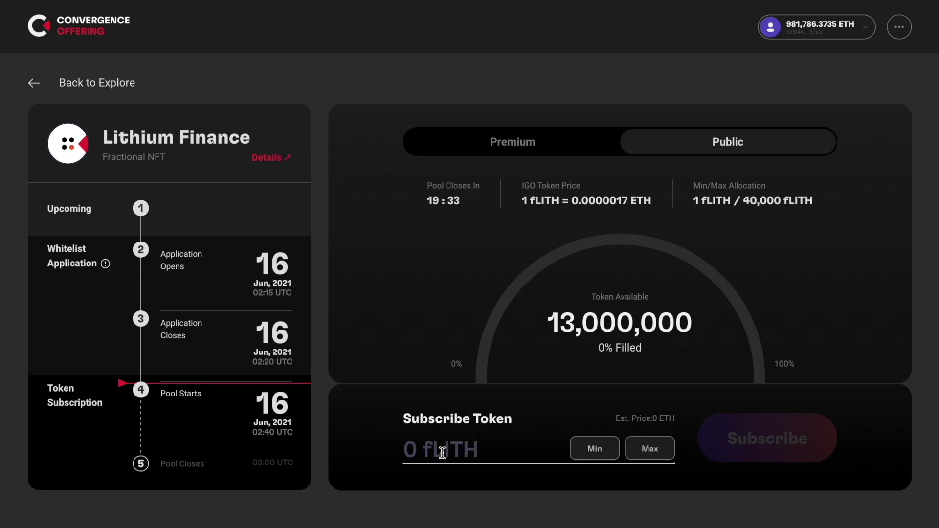
{"action": "left_click", "coordinate": [647, 454]}
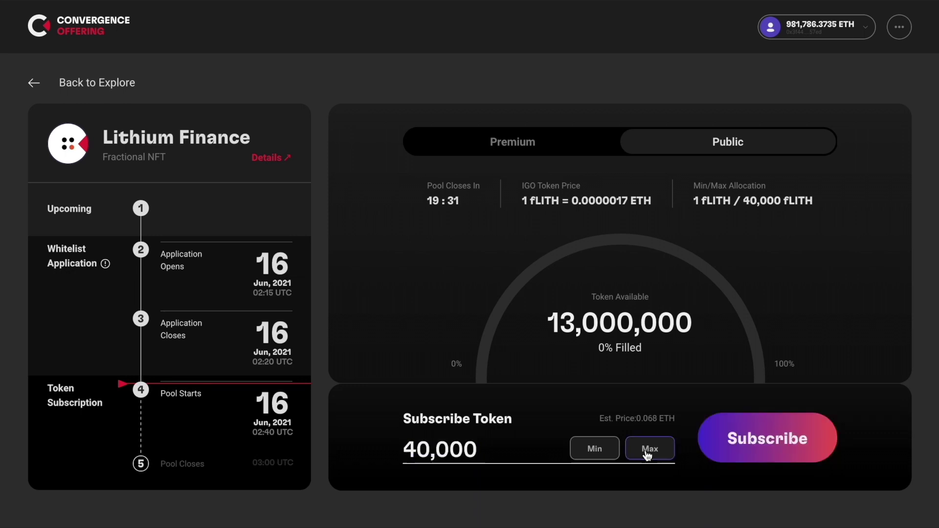
Subscribe to 40,000 fLITH and confirm the 0.068 ETH payment in MetaMask
{"action": "left_click", "coordinate": [785, 440]}
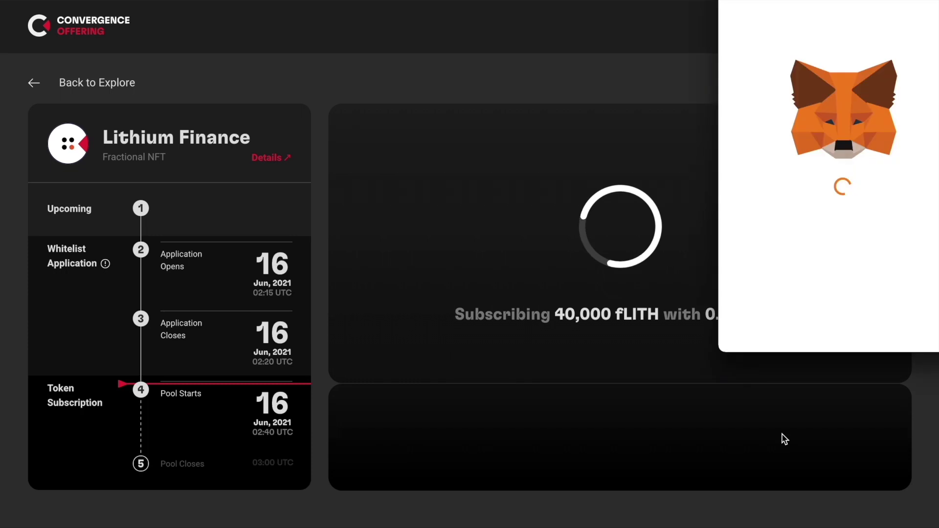
{"action": "left_click", "coordinate": [903, 336]}
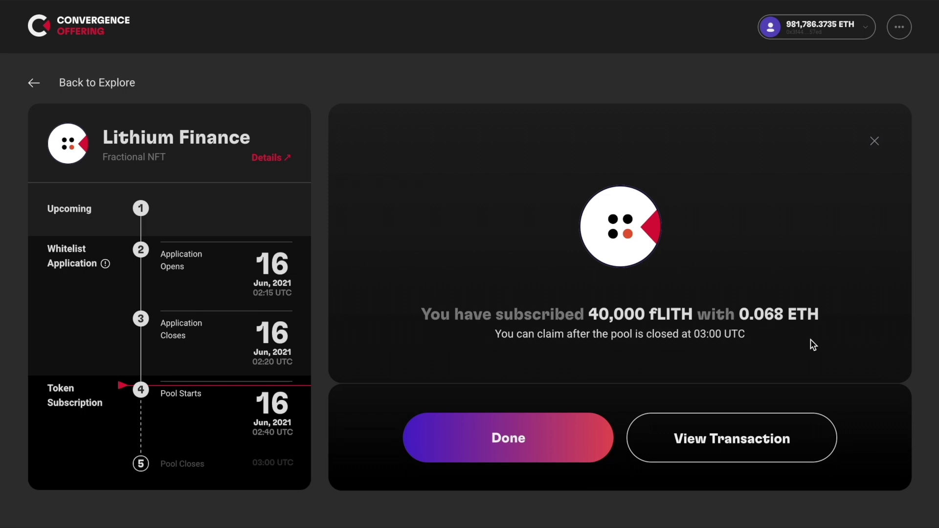
Dismiss the subscription success panel to return to the Explore list
{"action": "left_click", "coordinate": [555, 452]}
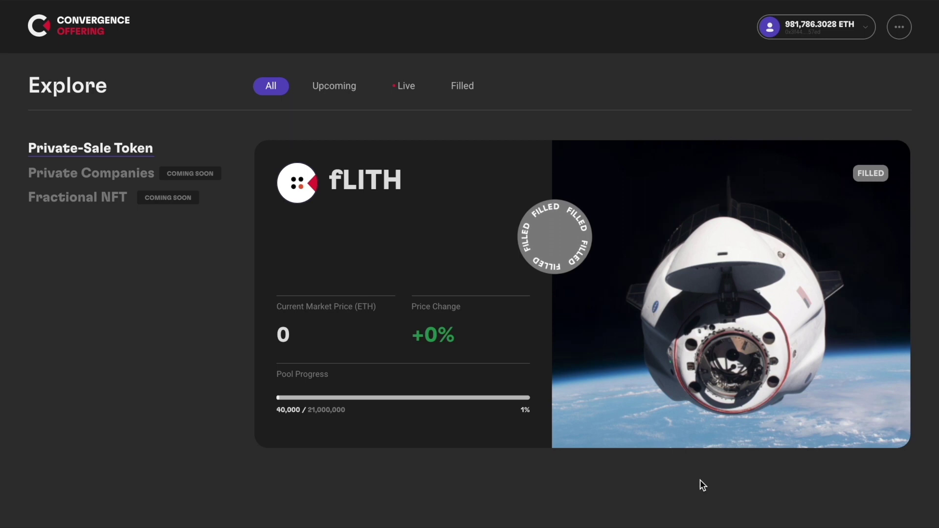
Claim all 40,000 fLITH from the fLITH pool and confirm the transaction in MetaMask
{"action": "mouse_move", "coordinate": [391, 316]}
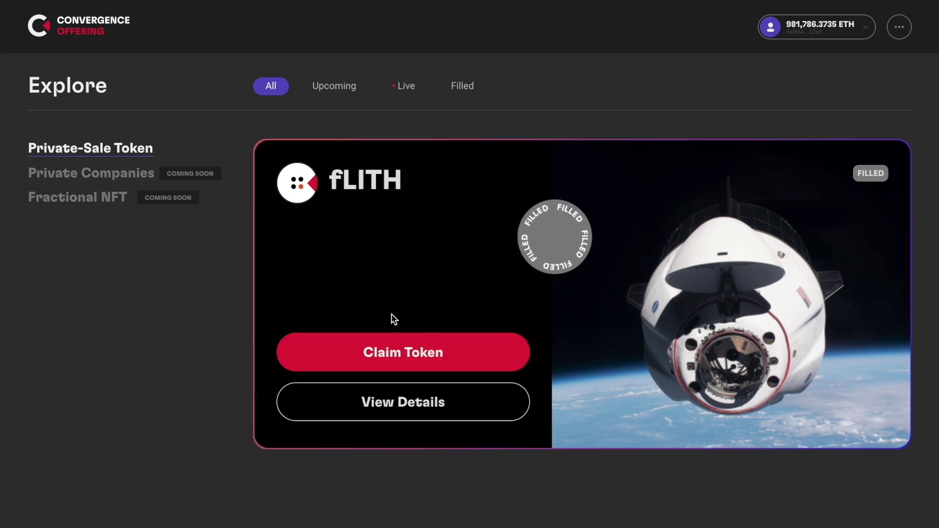
{"action": "left_click", "coordinate": [483, 349]}
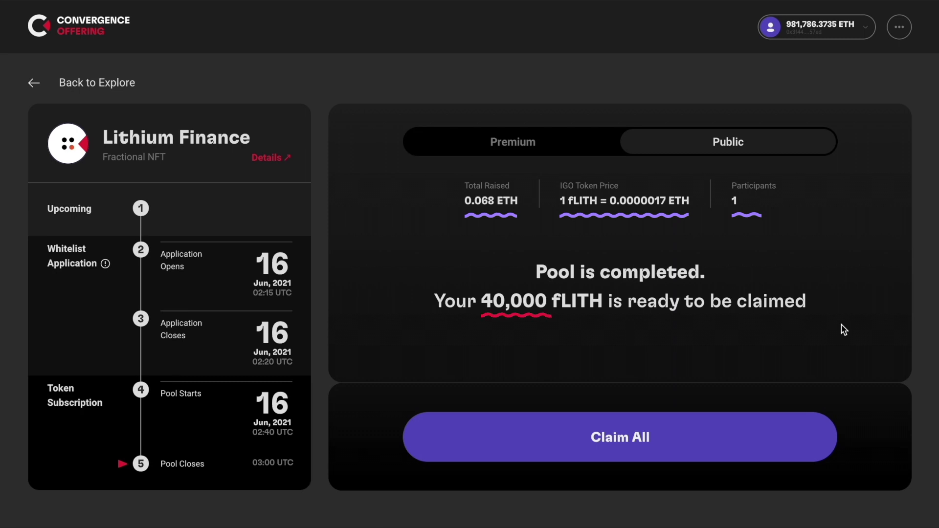
{"action": "left_click", "coordinate": [639, 436]}
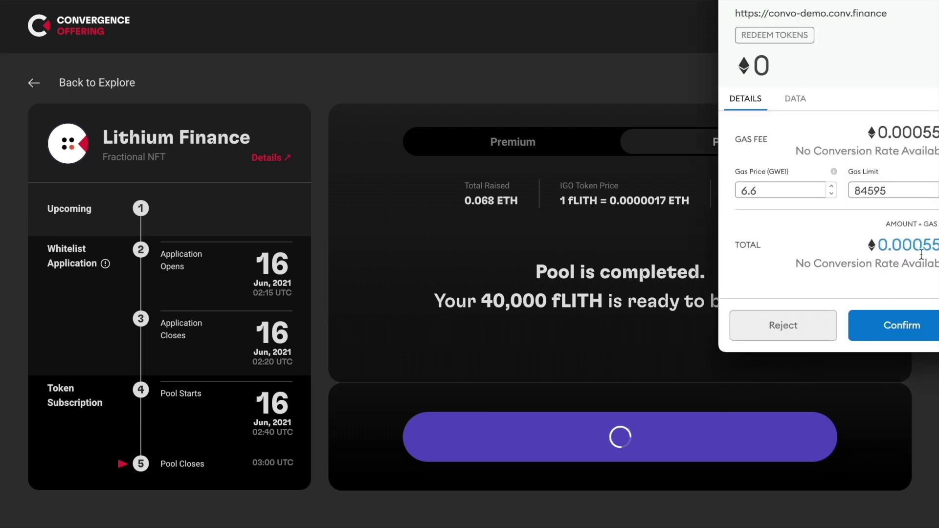
{"action": "left_click", "coordinate": [902, 325]}
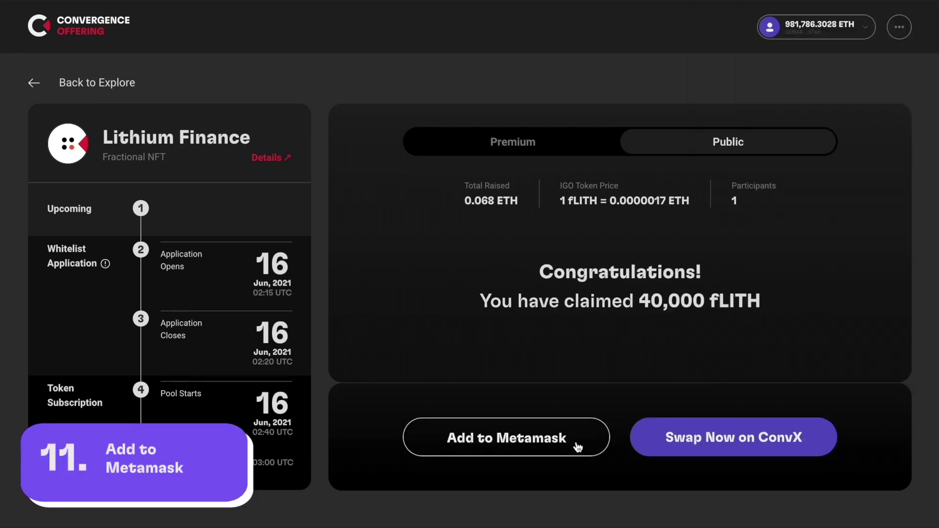
Add the fLITH token to MetaMask and check its 40000 fLITH balance under Assets
{"action": "left_click", "coordinate": [576, 442]}
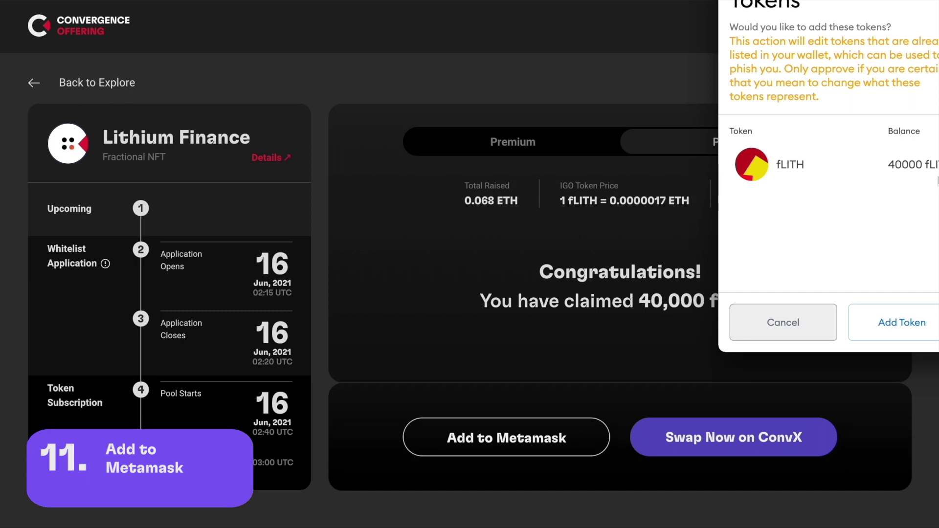
{"action": "left_click", "coordinate": [892, 317]}
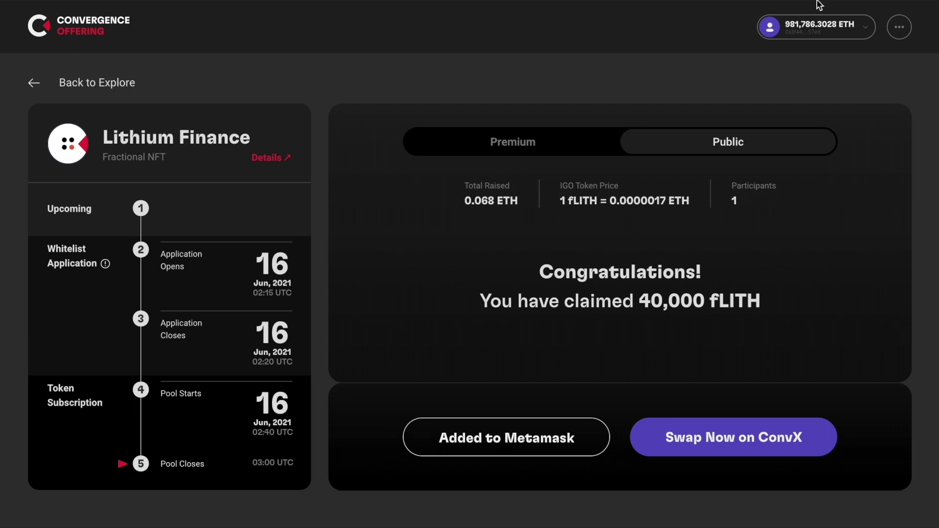
{"action": "left_click", "coordinate": [825, 14]}
{"action": "scroll", "coordinate": [799, 291], "scroll_direction": "down", "scroll_amount": 1}
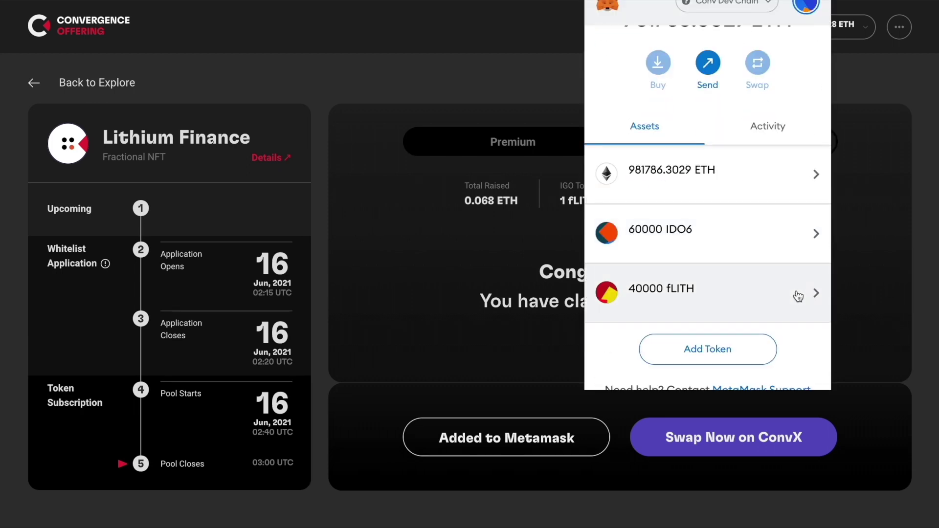